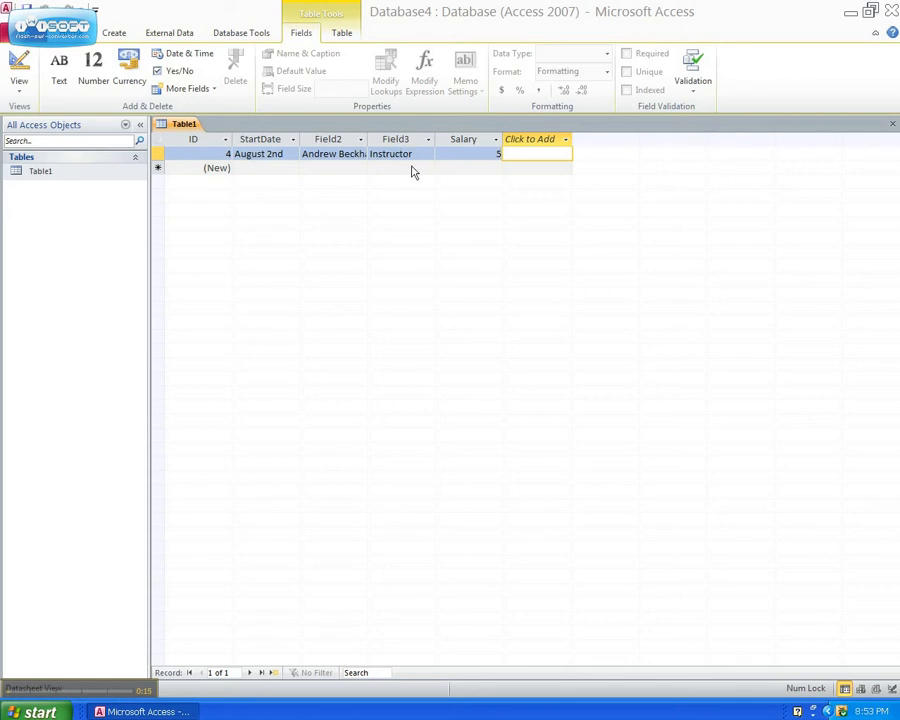
- Change the Salary field's data type to Currency in the table datasheet
{"action": "left_click", "coordinate": [467, 153]}
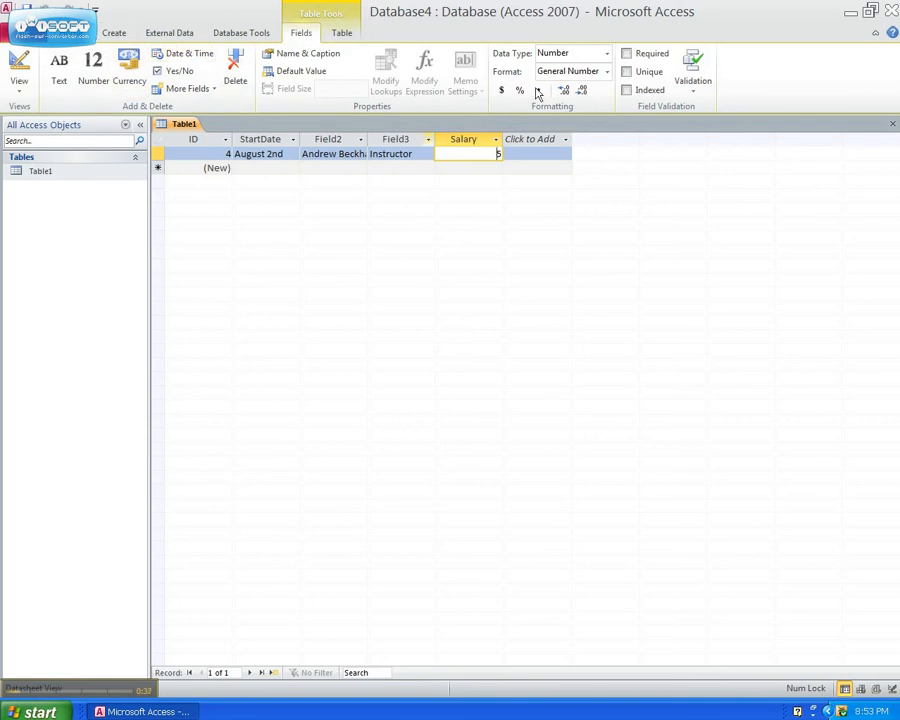
{"action": "left_click", "coordinate": [607, 53]}
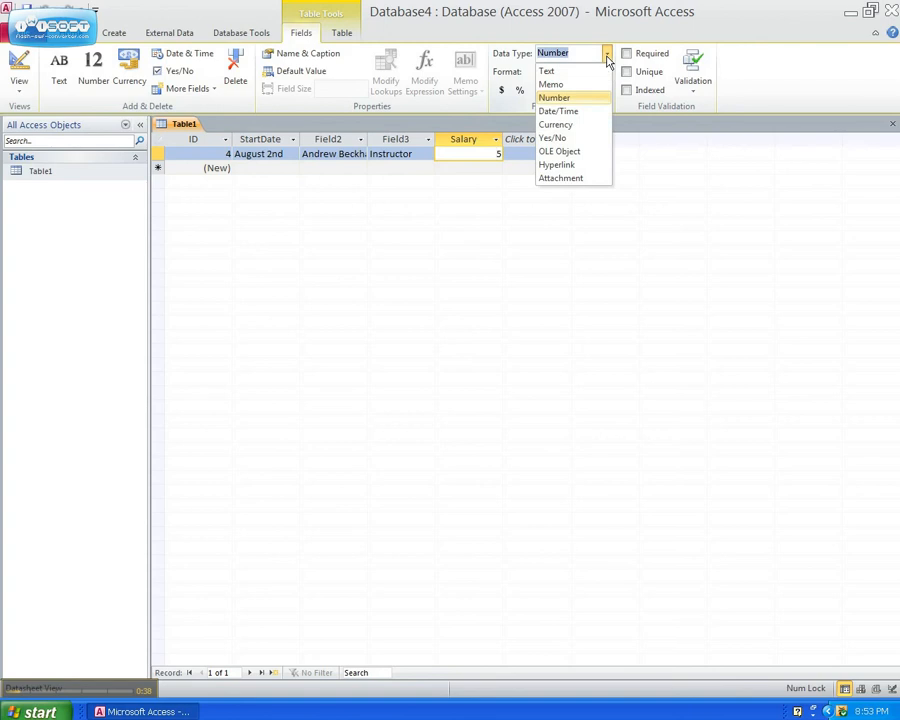
{"action": "left_click", "coordinate": [572, 133]}
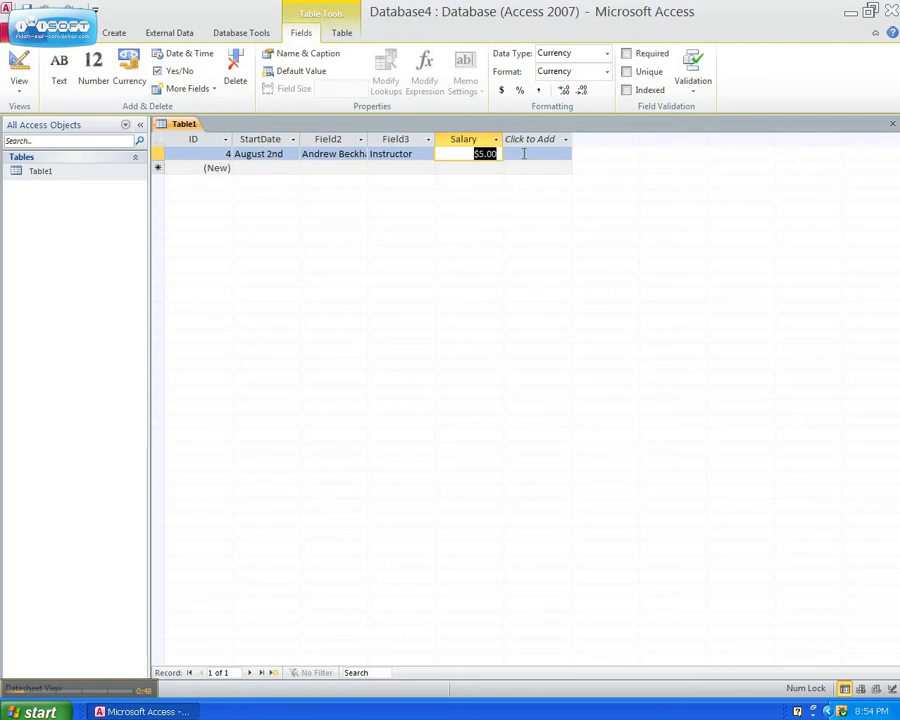
{"action": "left_click", "coordinate": [528, 154]}
{"action": "left_click", "coordinate": [494, 156]}
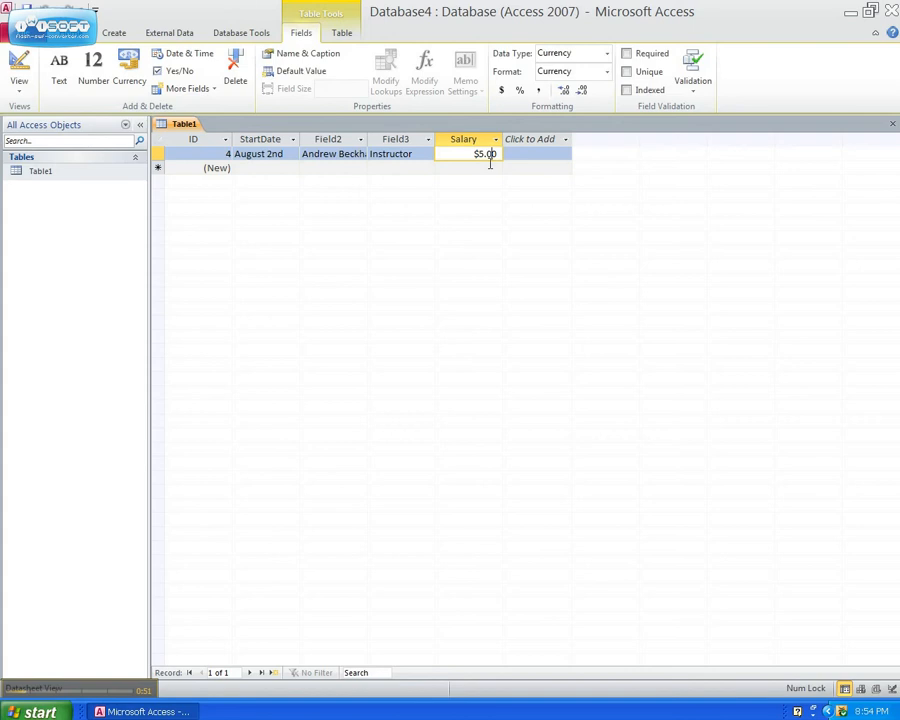
- Try to change Field2's data type to Currency in the datasheet
{"action": "left_click", "coordinate": [346, 154]}
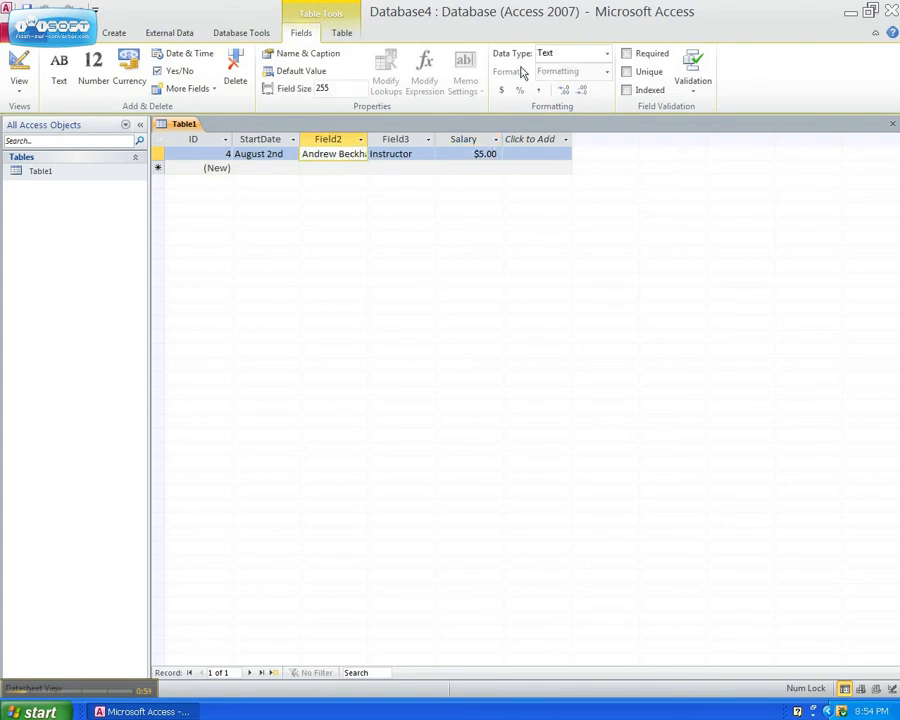
{"action": "left_click", "coordinate": [607, 56]}
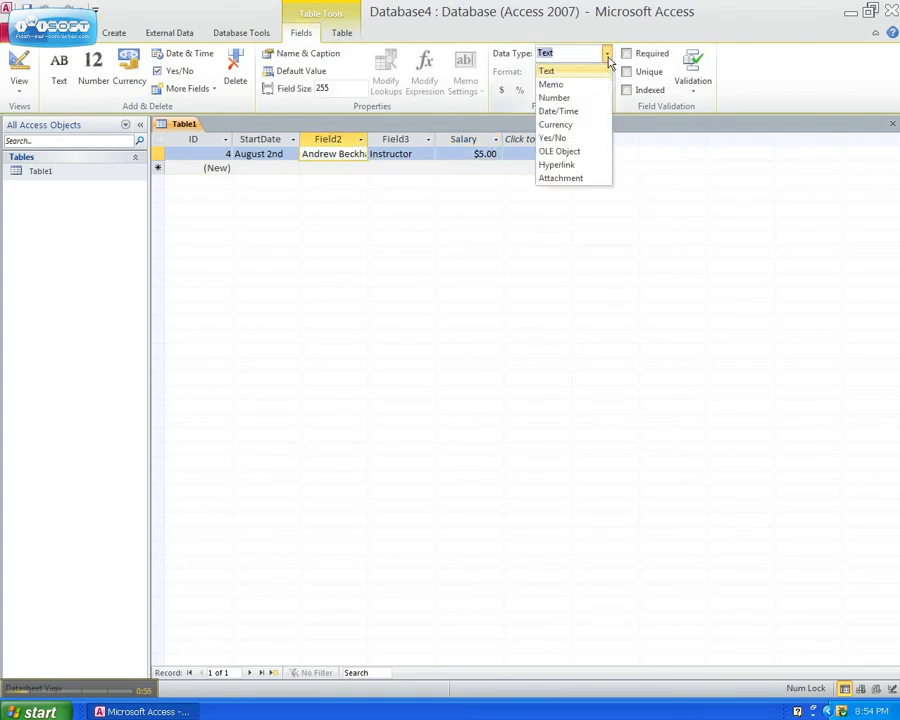
{"action": "left_click", "coordinate": [572, 126]}
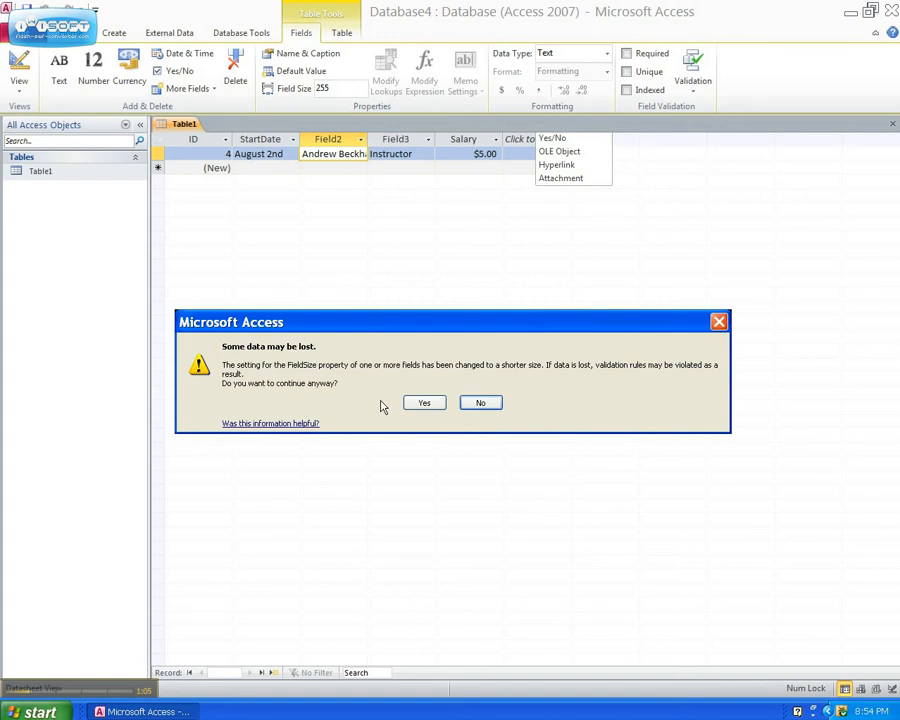
{"action": "left_click", "coordinate": [466, 405]}
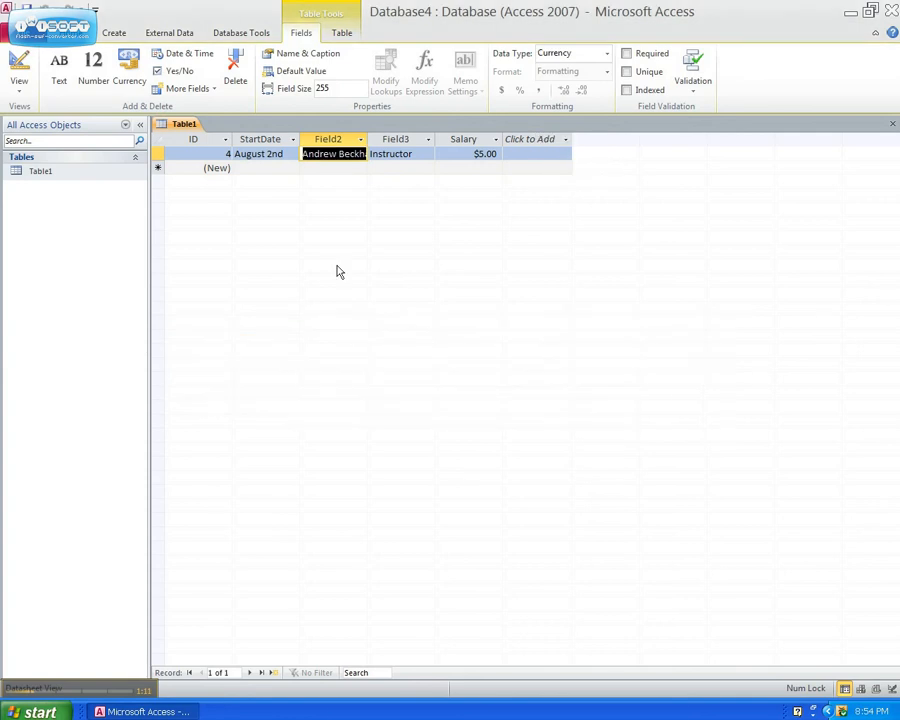
- Switch Table1 to Design view and set the StartDate field's data type to Date/Time
{"action": "left_click", "coordinate": [282, 154]}
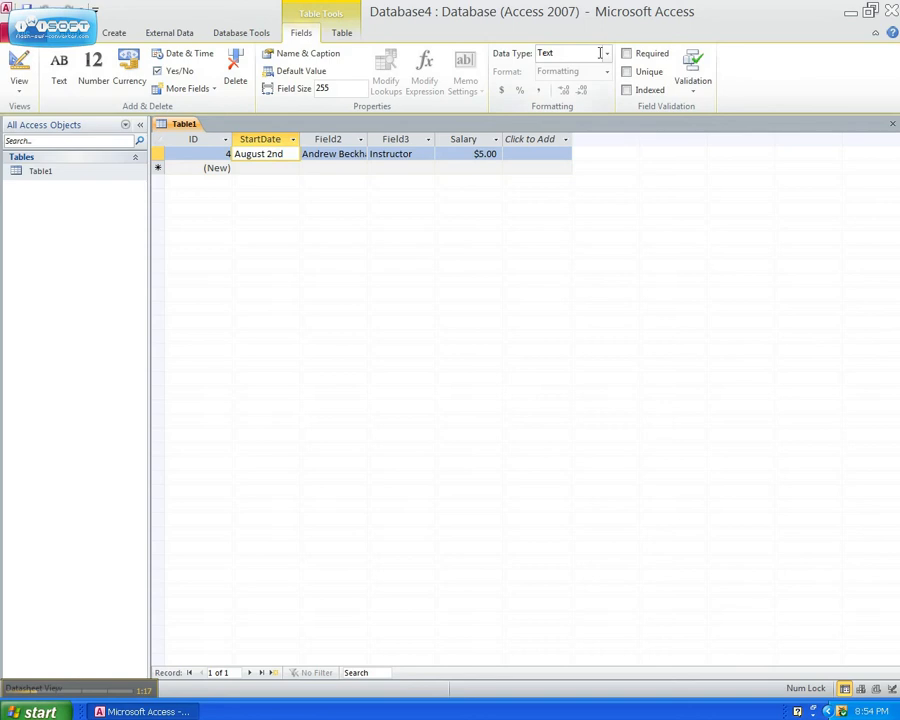
{"action": "left_click", "coordinate": [27, 67]}
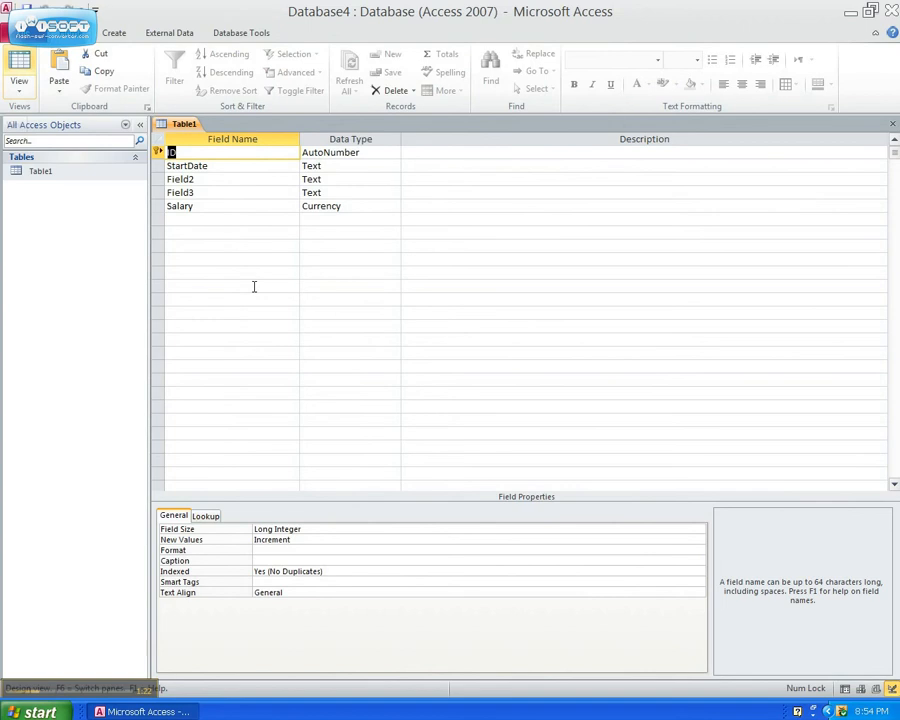
{"action": "left_click", "coordinate": [206, 177]}
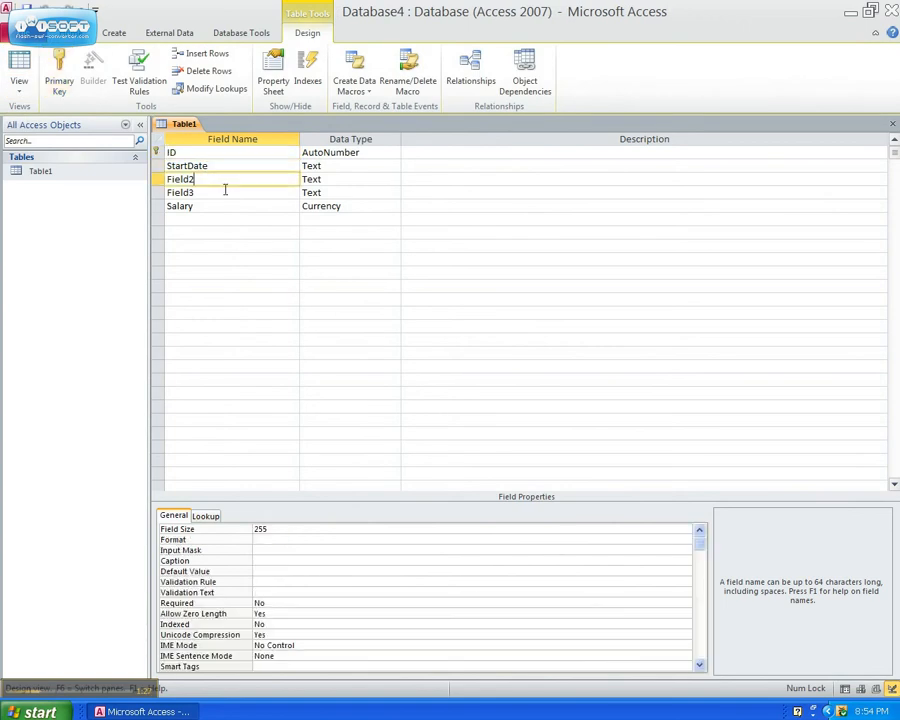
{"action": "left_click", "coordinate": [223, 205]}
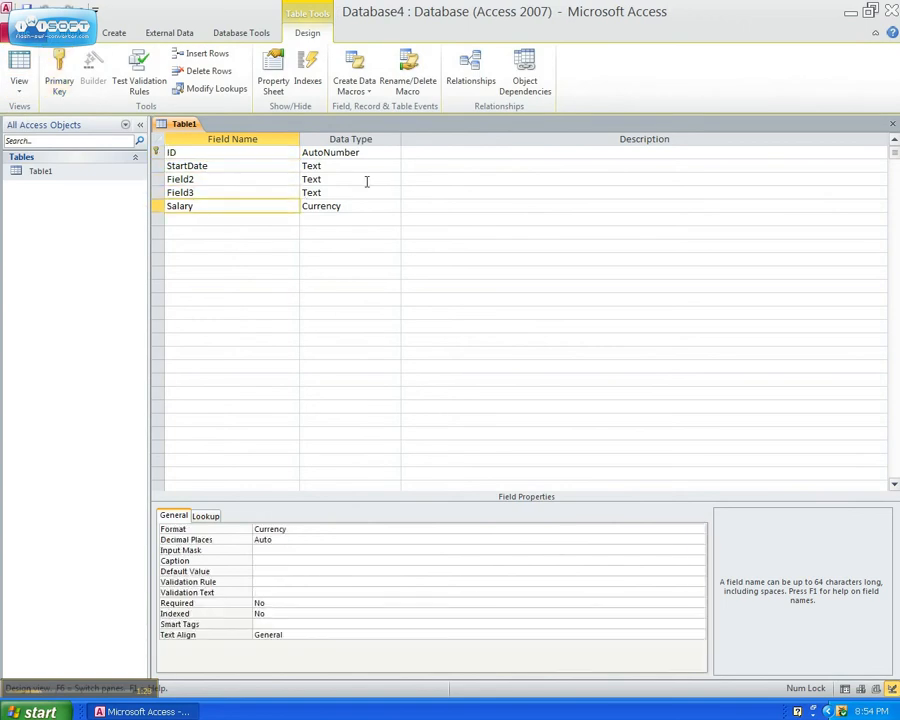
{"action": "left_click", "coordinate": [366, 180]}
{"action": "left_click", "coordinate": [384, 167]}
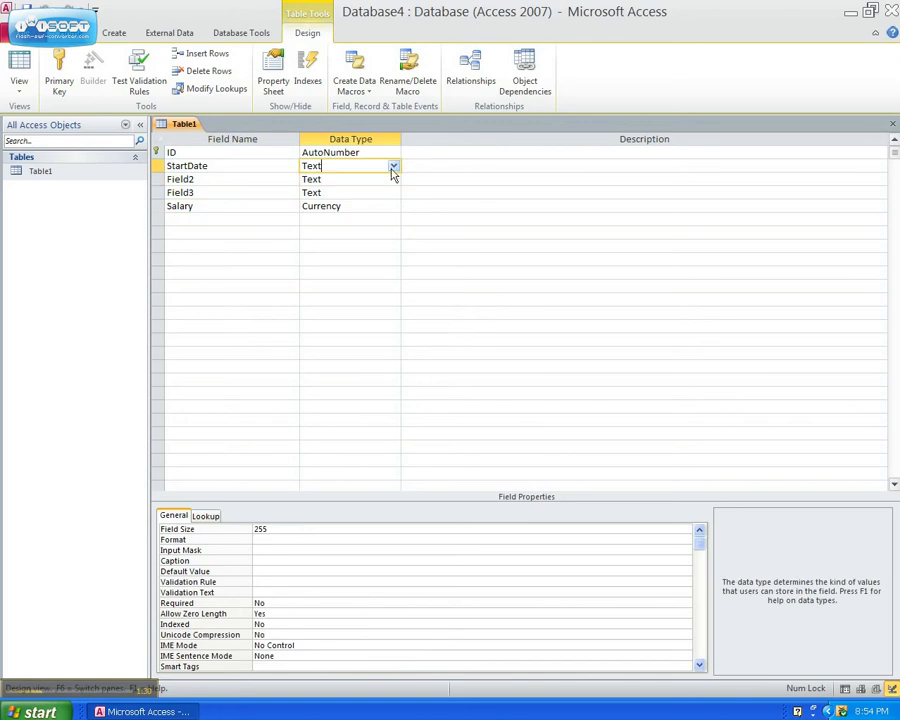
{"action": "left_click", "coordinate": [393, 166]}
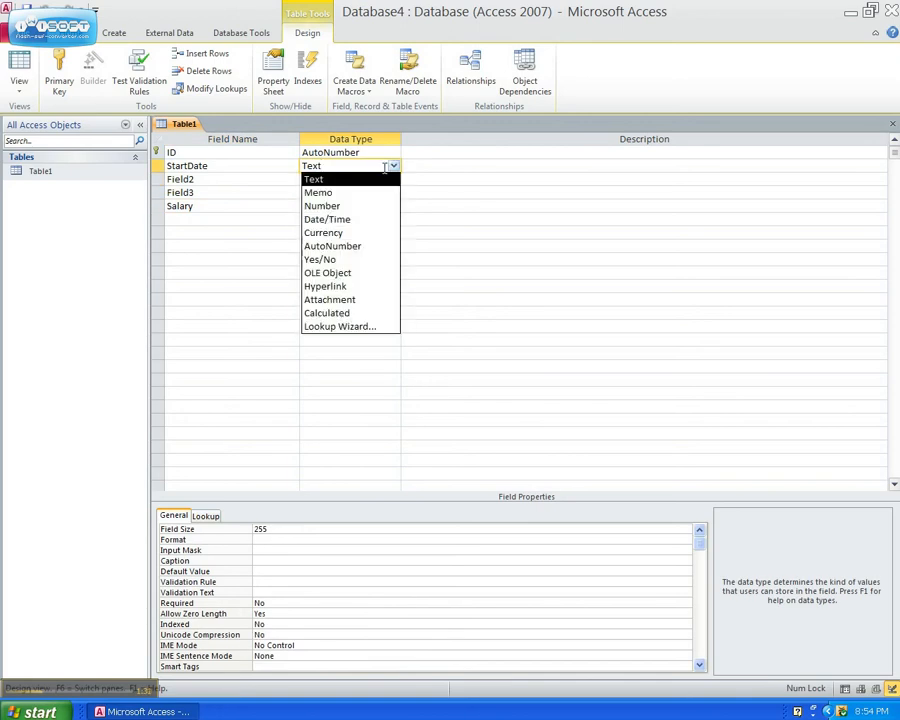
{"action": "left_click", "coordinate": [327, 219]}
- Save the table's design changes and accept the conversion of the existing data
{"action": "left_click", "coordinate": [283, 168]}
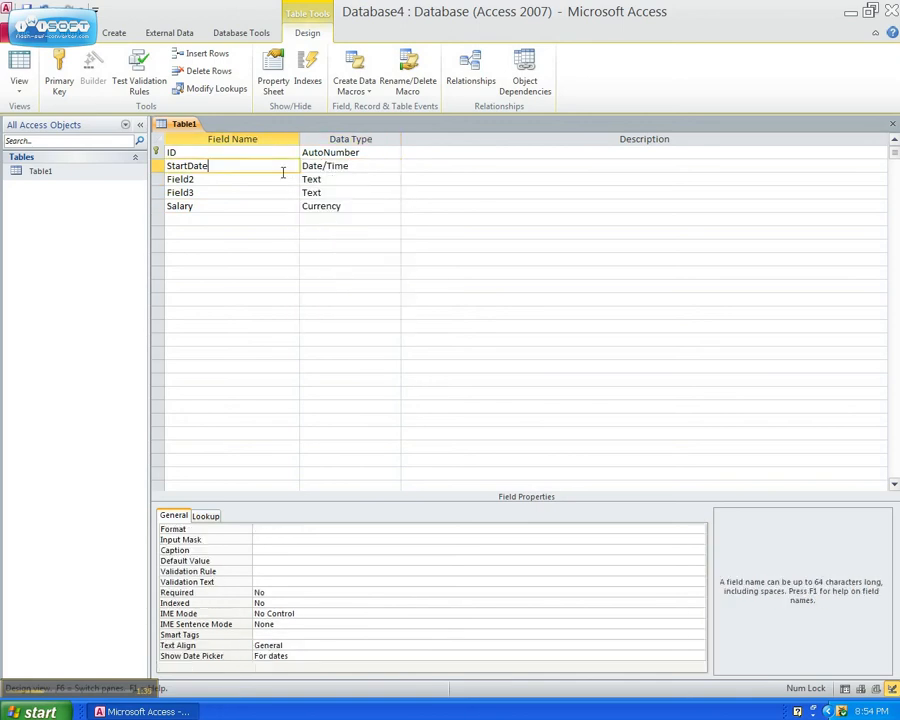
{"action": "left_click", "coordinate": [329, 179]}
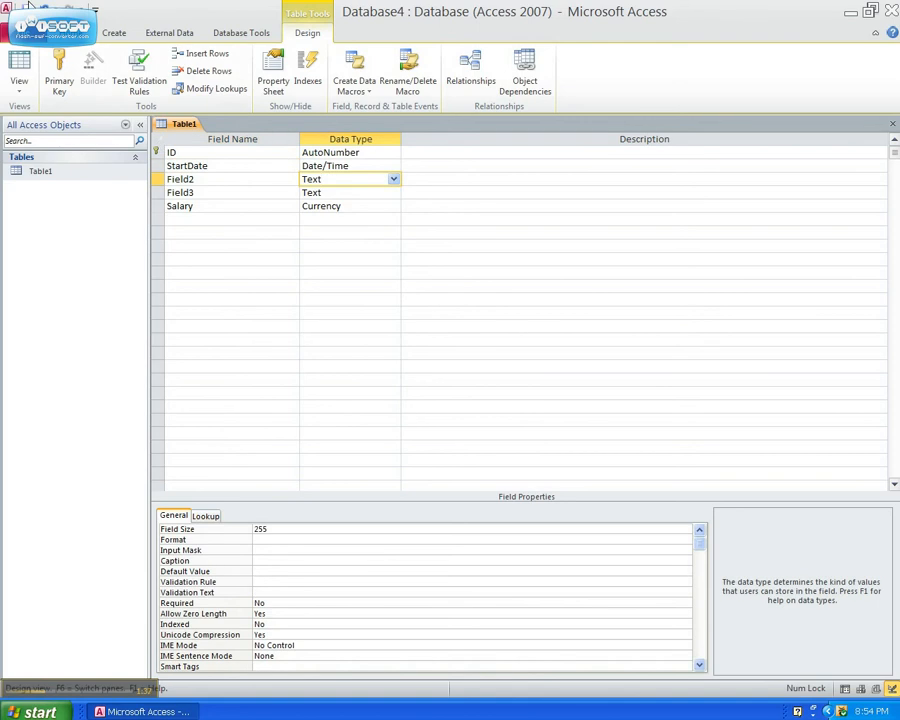
{"action": "left_click", "coordinate": [27, 7]}
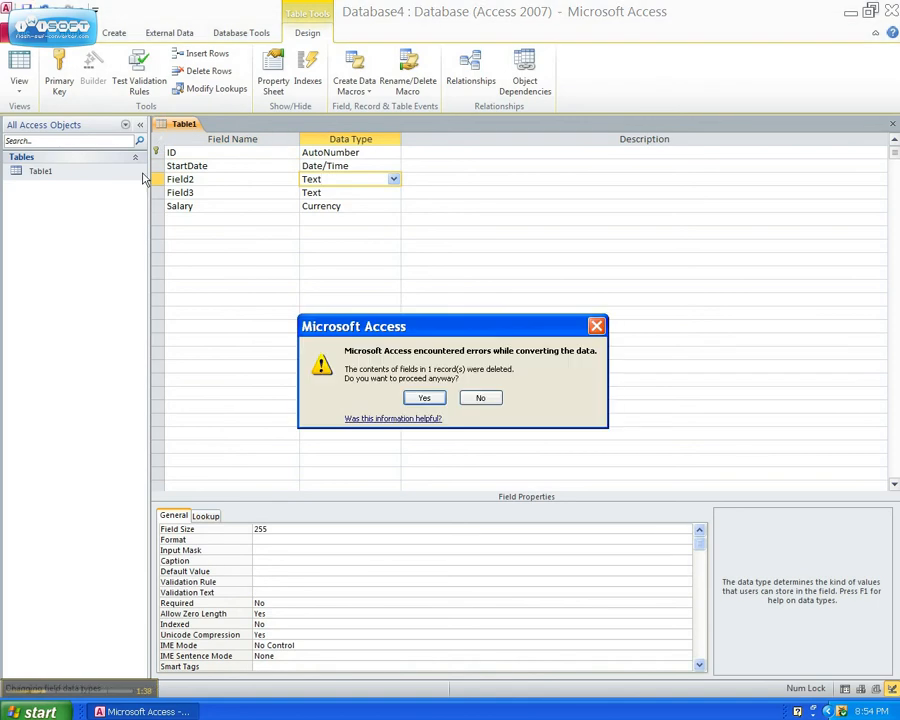
{"action": "left_click", "coordinate": [424, 398]}
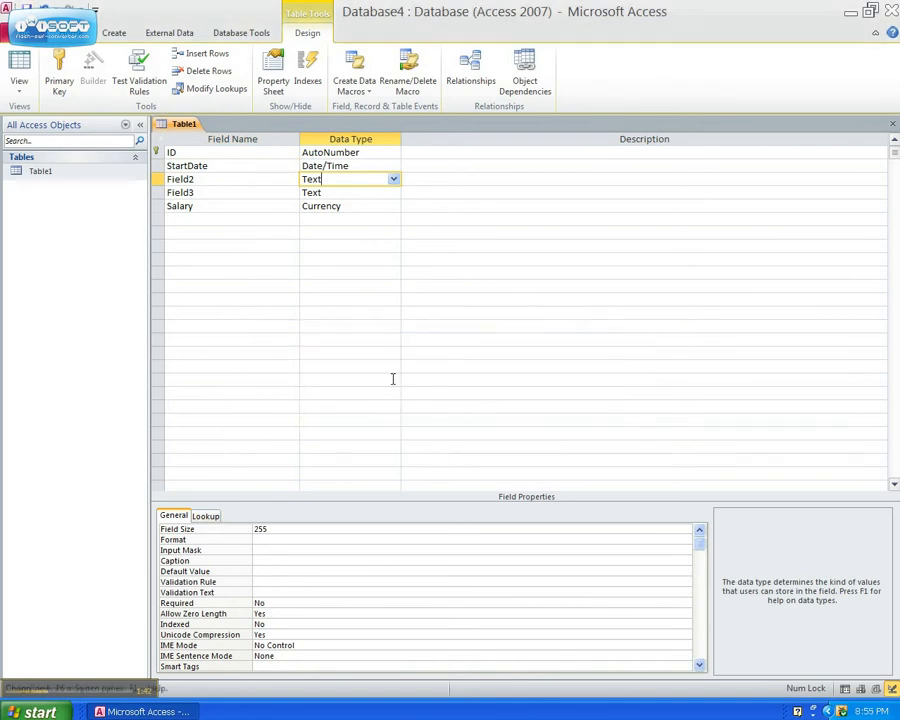
- Return to Table1's datasheet and enter 5/12/2011 as the StartDate of the existing record
{"action": "double_click", "coordinate": [116, 176]}
{"action": "left_click", "coordinate": [255, 157]}
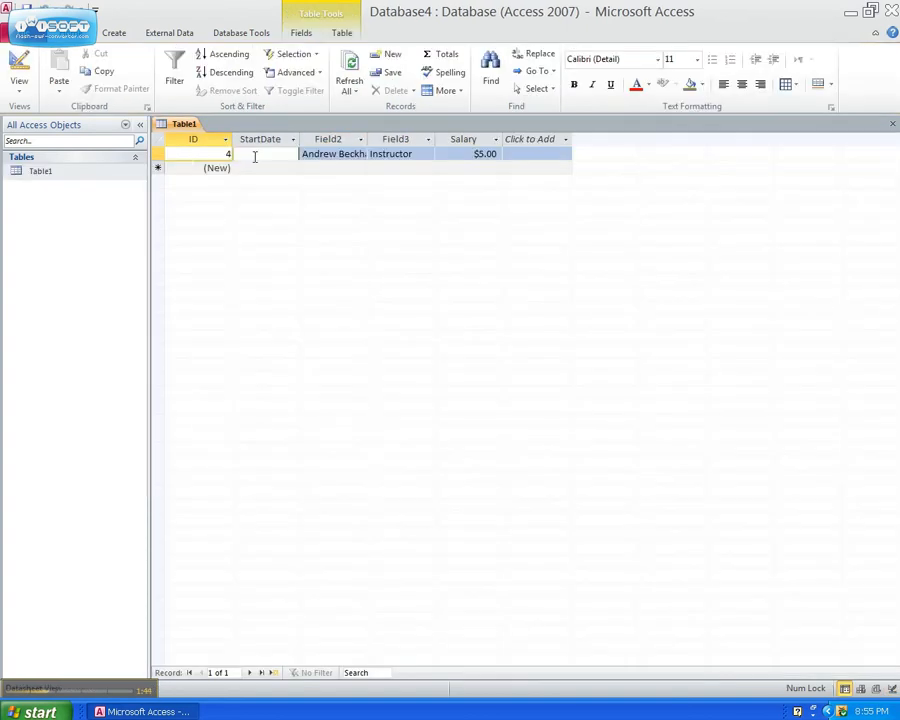
{"action": "left_click", "coordinate": [255, 157]}
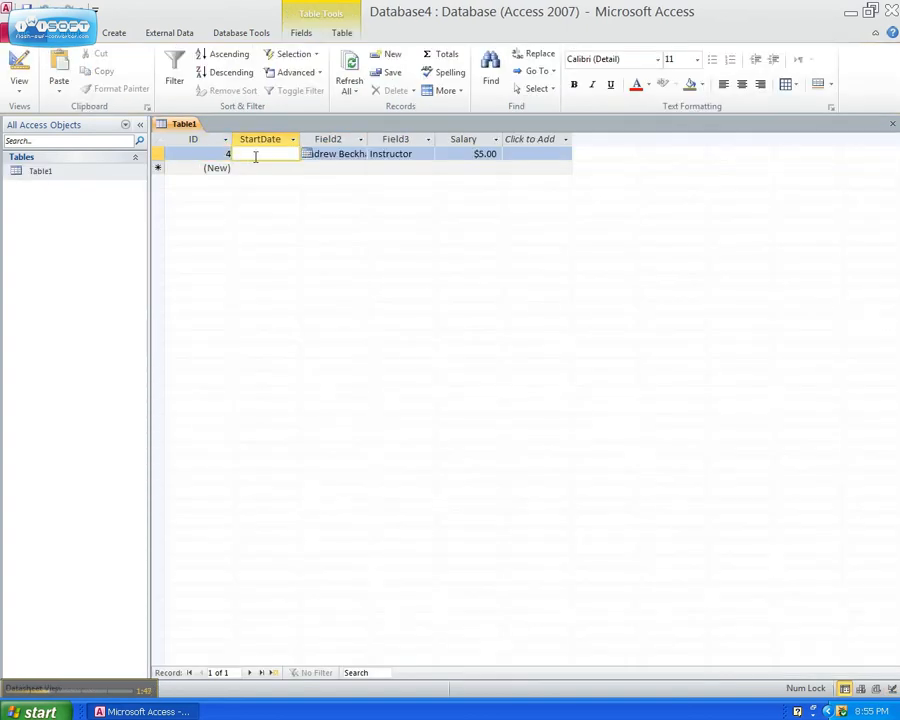
{"action": "type", "text": "5/12/2011"}
{"action": "key", "text": "Tab"}
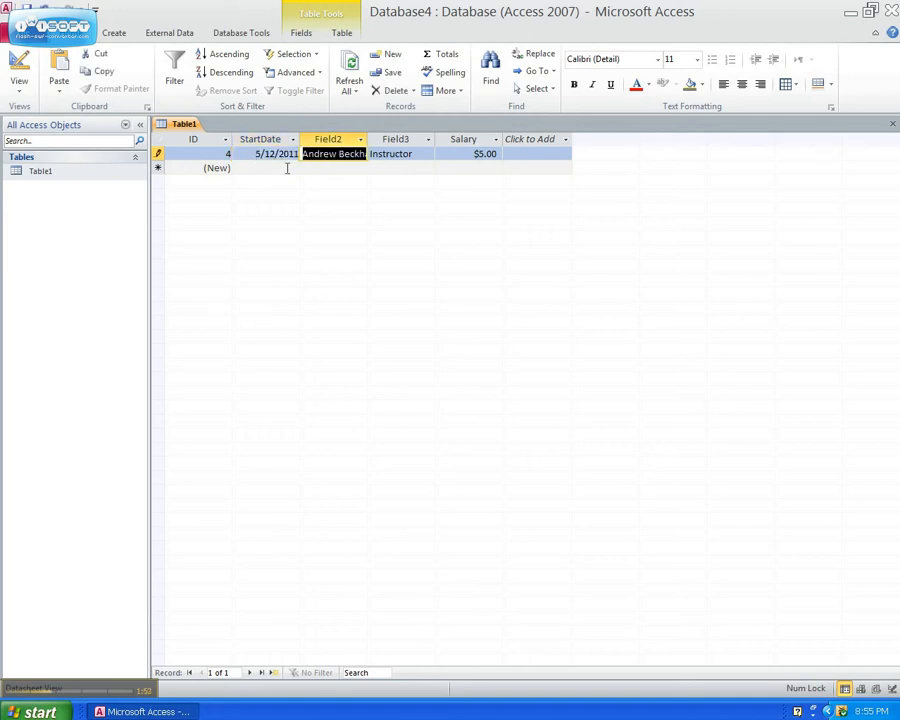
{"action": "left_click", "coordinate": [287, 167]}
{"action": "left_click", "coordinate": [291, 155]}
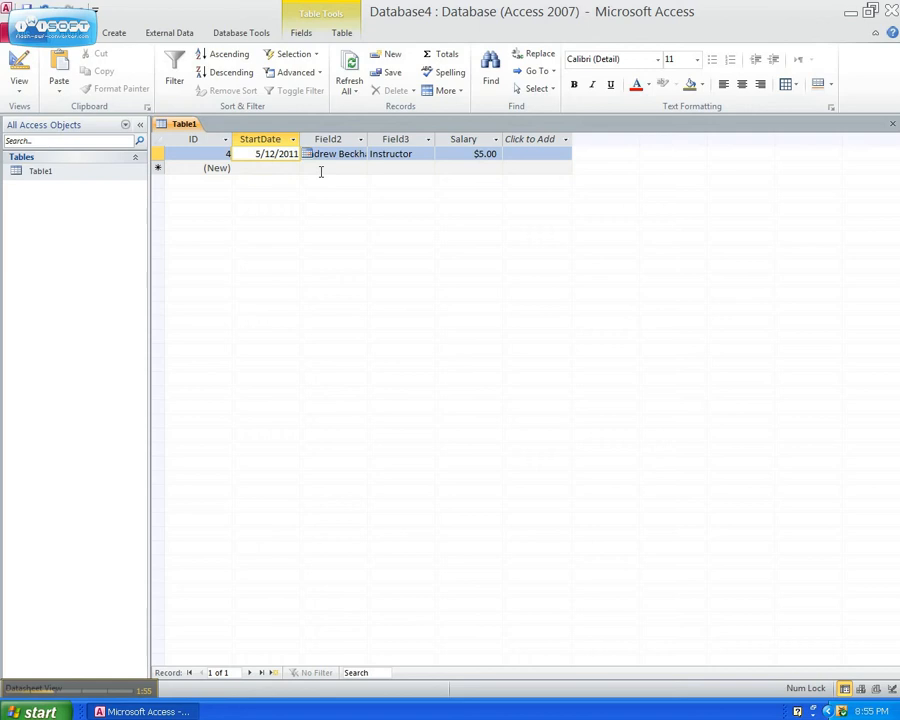
- Go back to Design view and rename Field2 as Name
{"action": "left_click", "coordinate": [22, 66]}
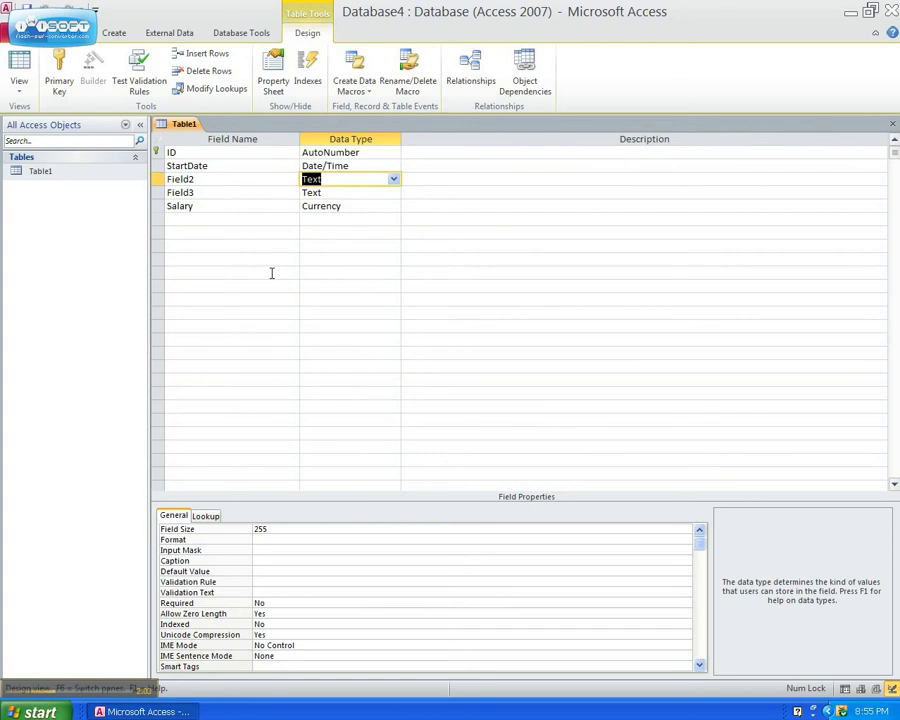
{"action": "left_click", "coordinate": [201, 178]}
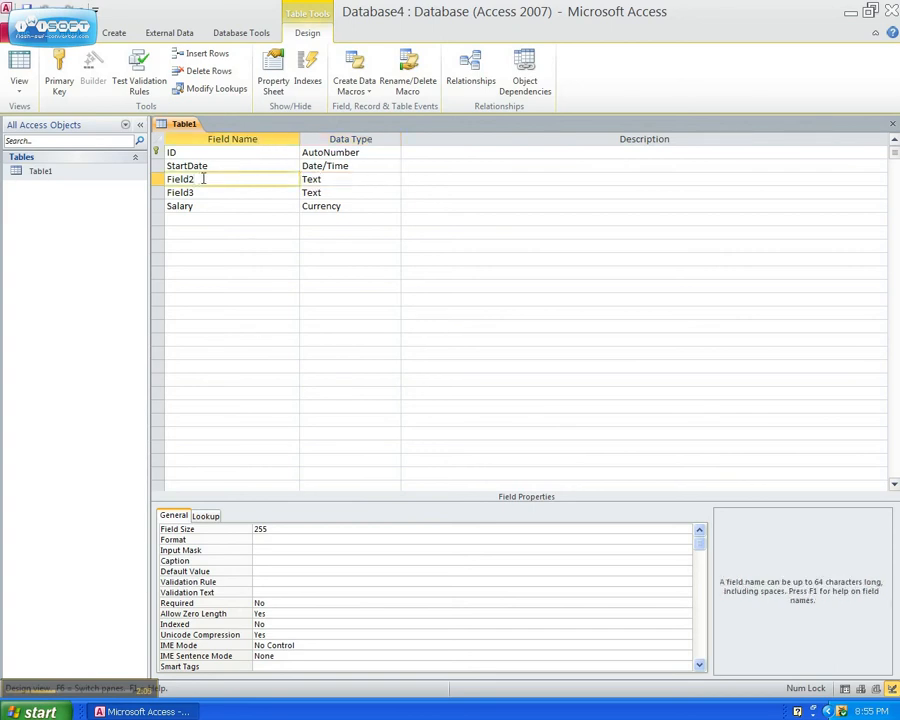
{"action": "key", "text": "BackSpace"}
{"action": "key", "text": "BackSpace"}
{"action": "key", "text": "BackSpace"}
{"action": "key", "text": "BackSpace"}
{"action": "key", "text": "BackSpace"}
{"action": "key", "text": "BackSpace"}
{"action": "type", "text": "Name"}
- Rename Field3 as Type, keeping its Text data type
{"action": "left_click", "coordinate": [172, 196]}
{"action": "key", "text": "Return"}
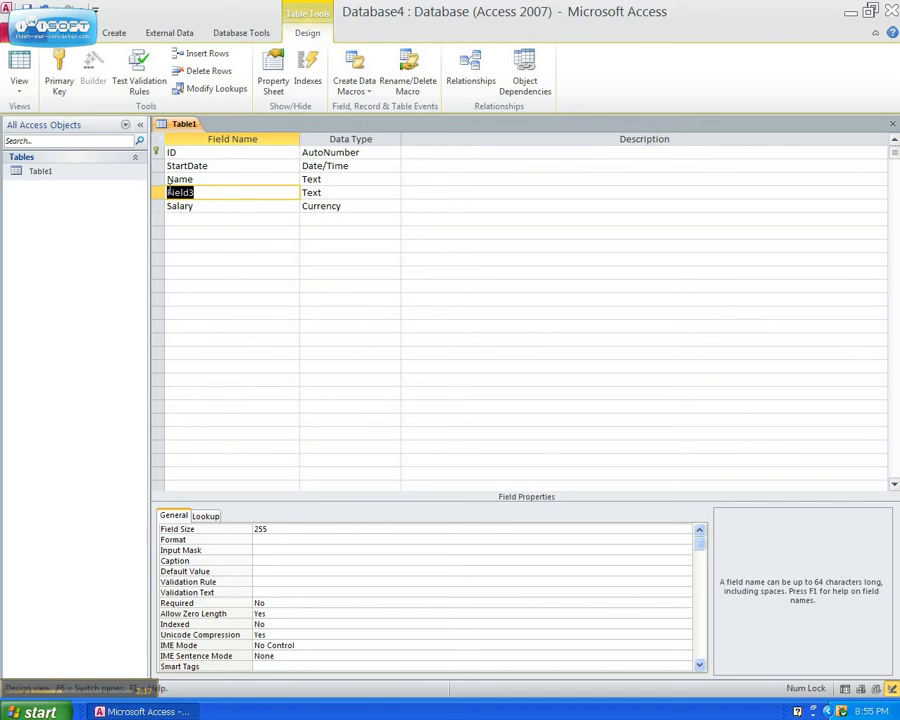
{"action": "type", "text": "Type"}
{"action": "key", "text": "Tab"}
{"action": "key", "text": "Tab"}
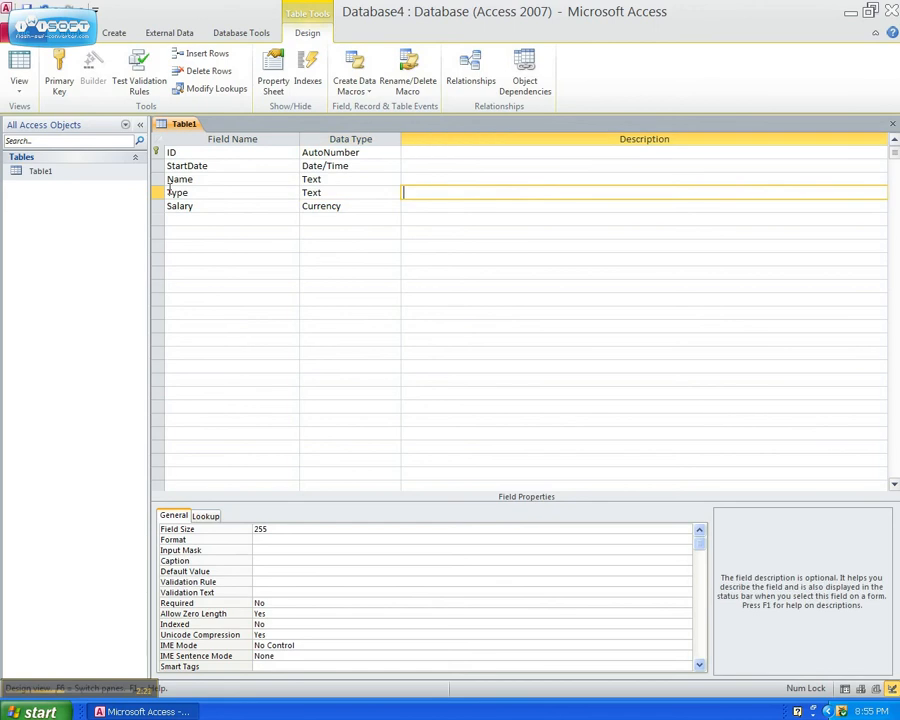
- Add a field named Bonus below Salary with the Yes/No data type
{"action": "key", "text": "Down"}
{"action": "key", "text": "shift+Tab"}
{"action": "key", "text": "shift+Tab"}
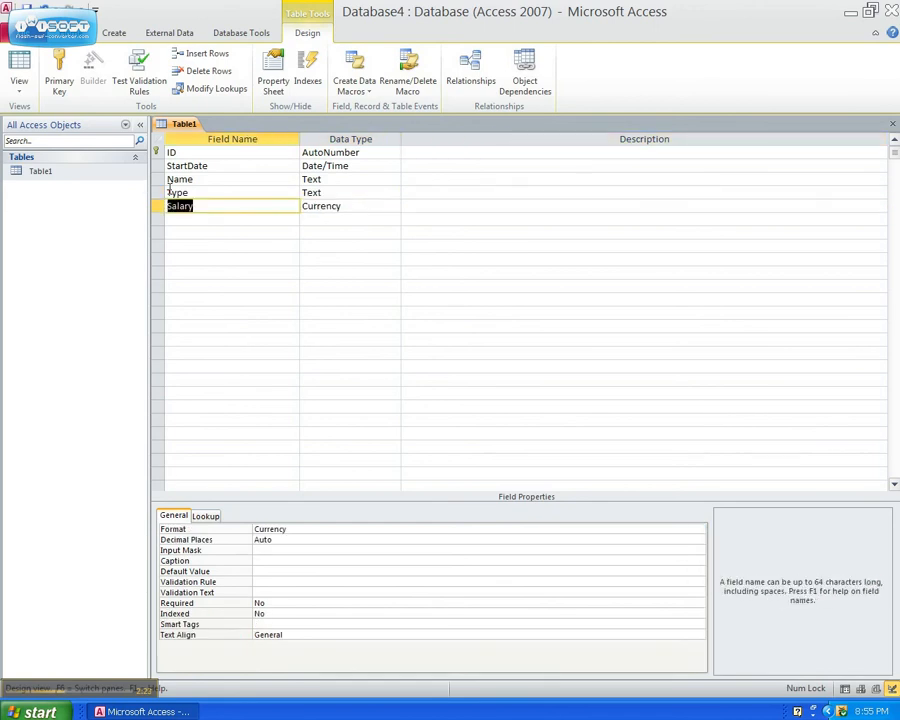
{"action": "key", "text": "Down"}
{"action": "type", "text": "Bonus"}
{"action": "key", "text": "Tab"}
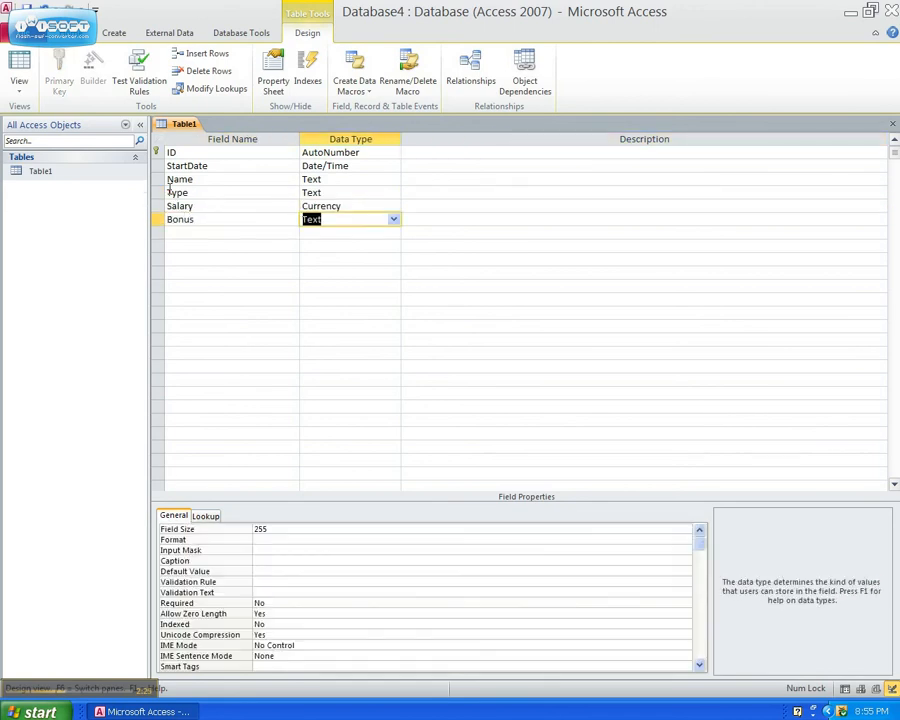
{"action": "type", "text": "y"}
{"action": "key", "text": "Tab"}
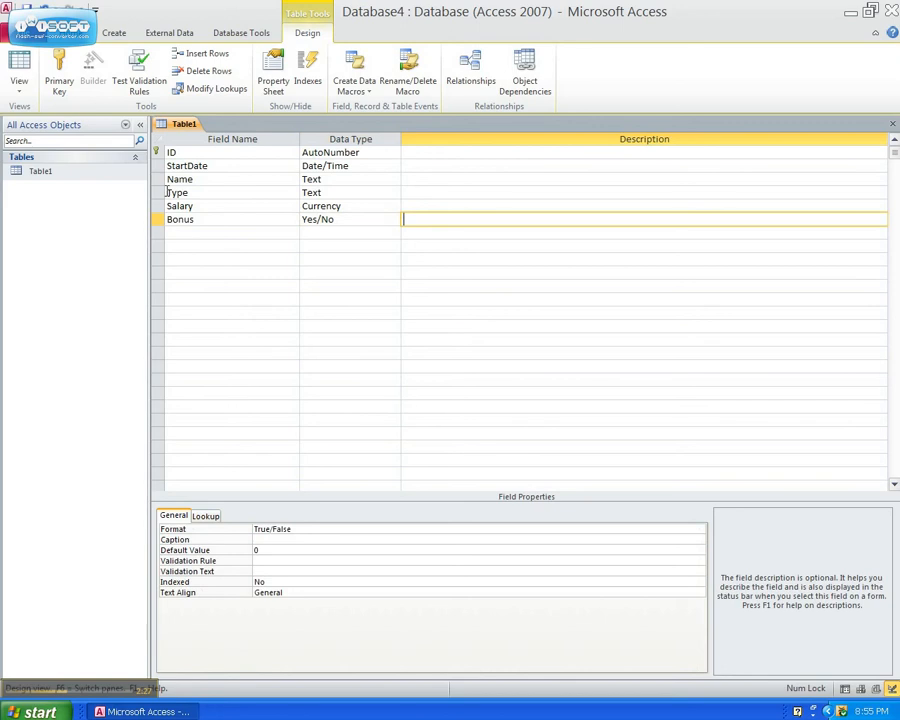
{"action": "key", "text": "Tab"}
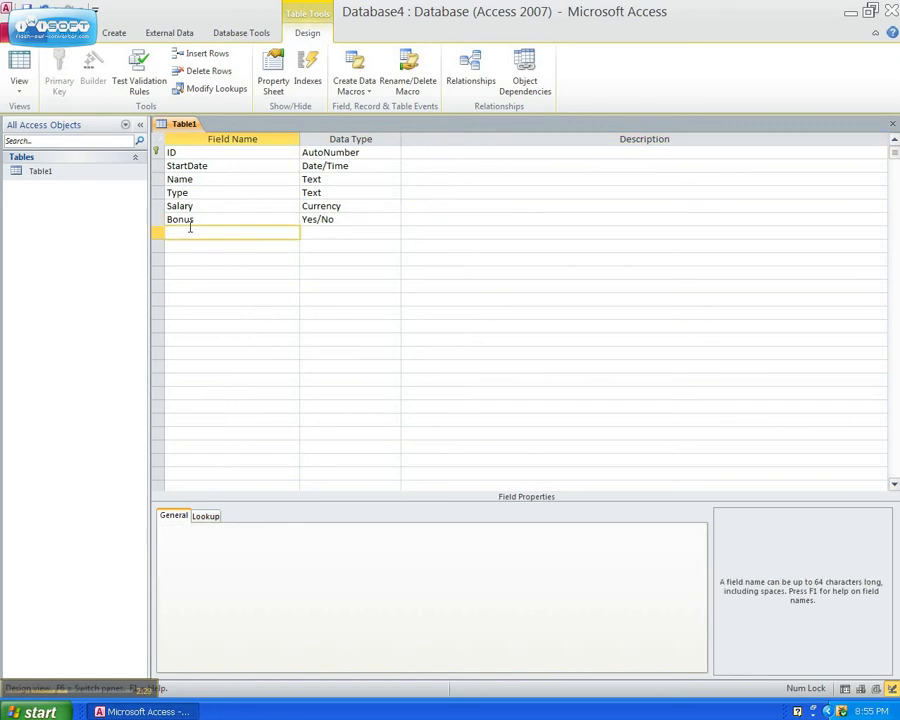
- Add a field named Resume below Bonus with the Attachment data type
{"action": "type", "text": "Resume"}
{"action": "key", "text": "Tab"}
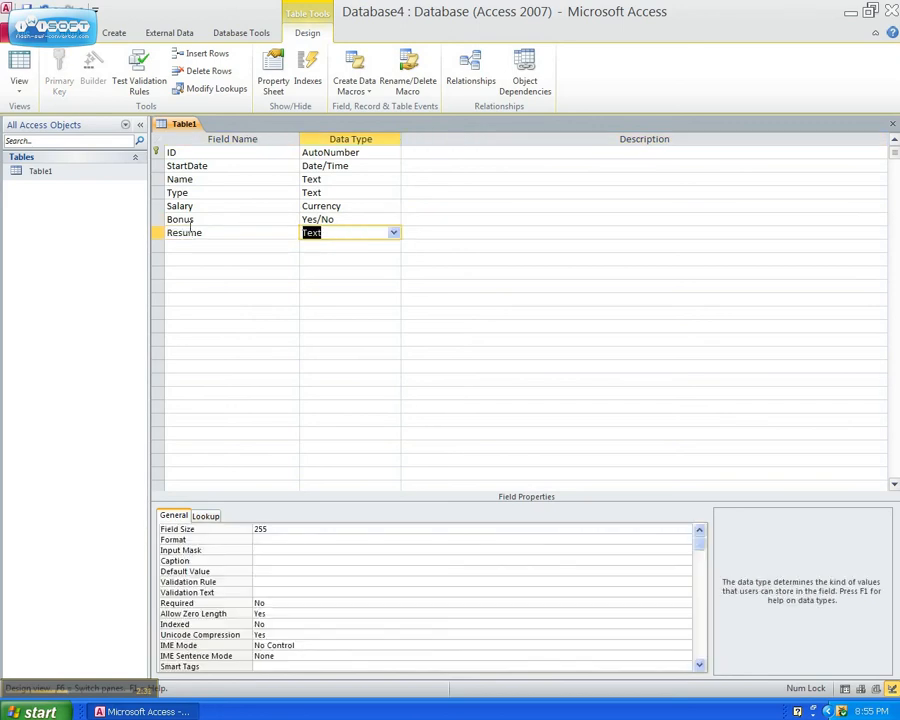
{"action": "type", "text": "Att"}
{"action": "key", "text": "Tab"}
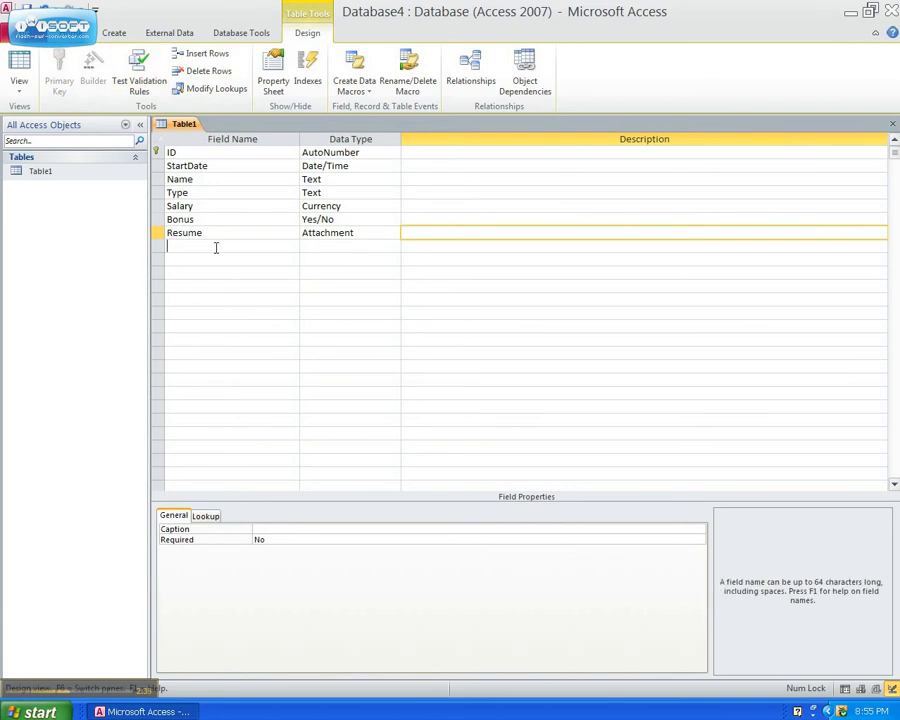
{"action": "left_click", "coordinate": [215, 246]}
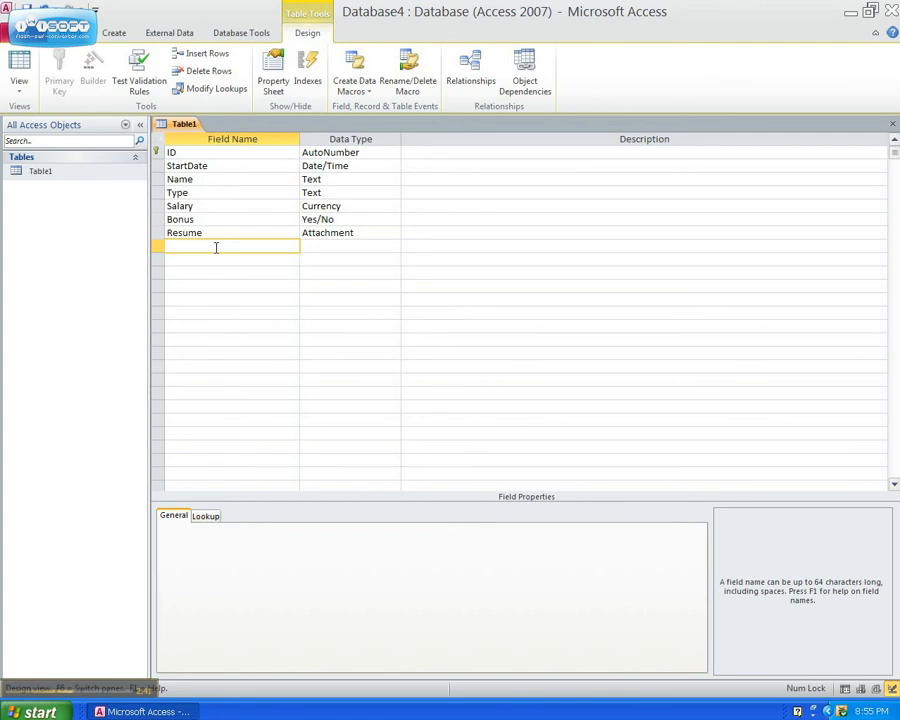
- Examine the list of data types available for the Salary field
{"action": "left_click", "coordinate": [330, 206]}
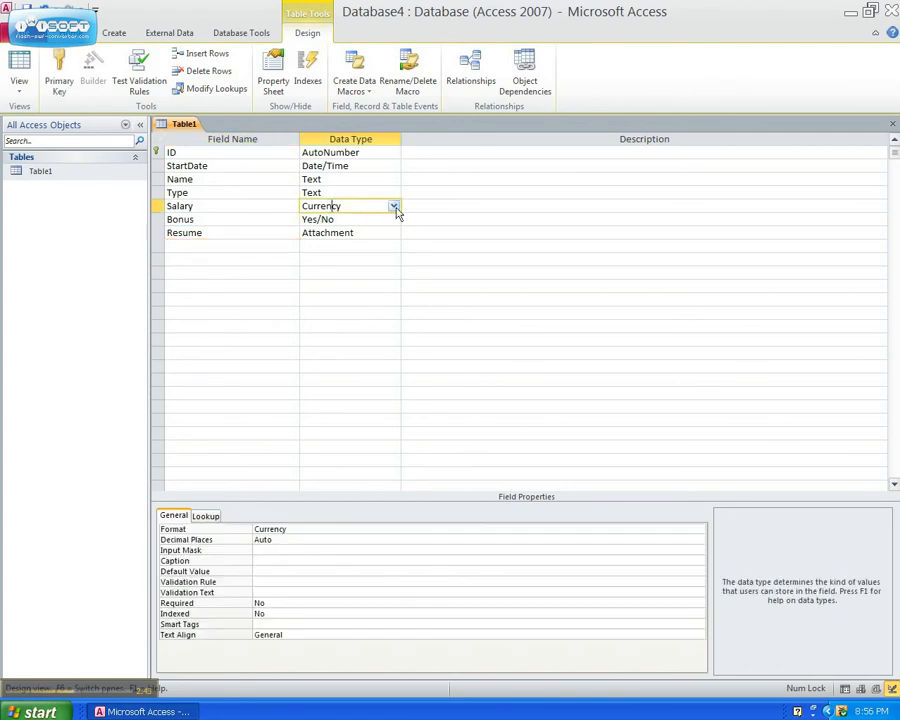
{"action": "left_click", "coordinate": [395, 207]}
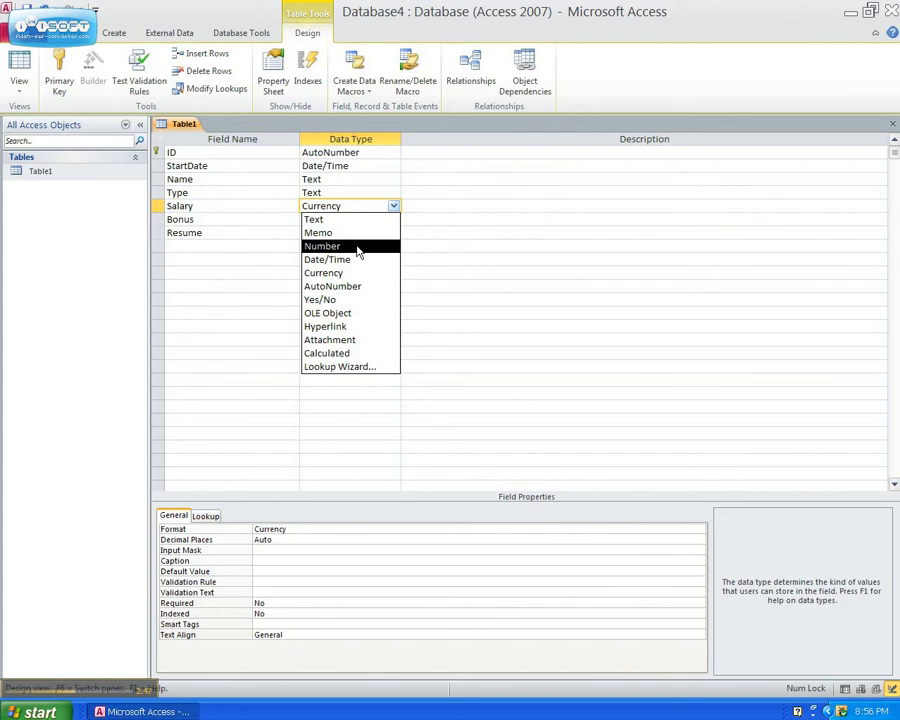
{"action": "left_click", "coordinate": [225, 260]}
- Enter "Adjunct or Full time" as the description of the Type field
{"action": "left_click", "coordinate": [456, 155]}
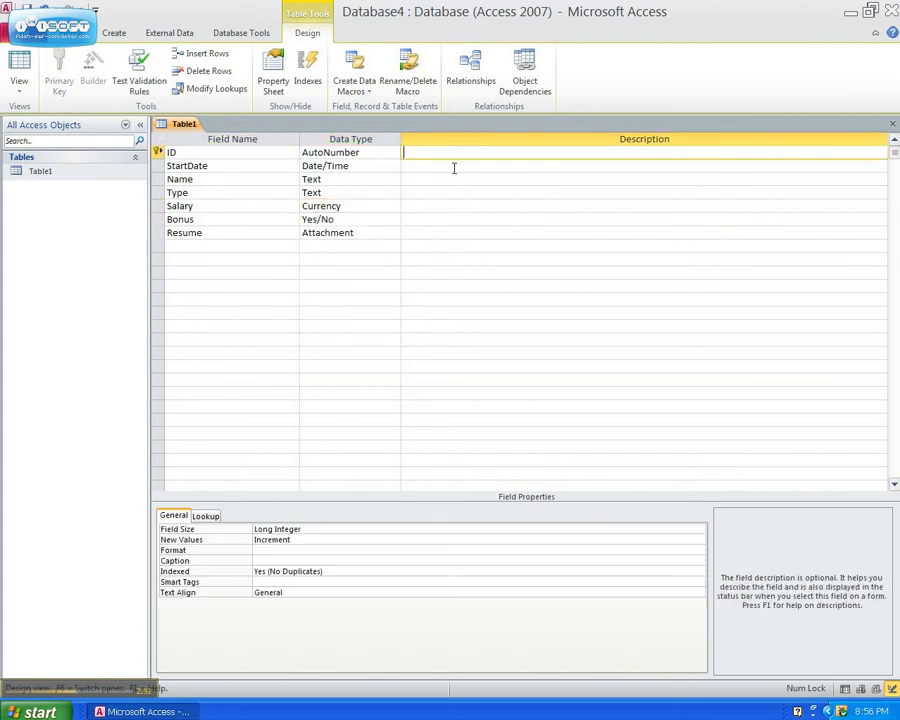
{"action": "left_click", "coordinate": [452, 168]}
{"action": "left_click", "coordinate": [438, 192]}
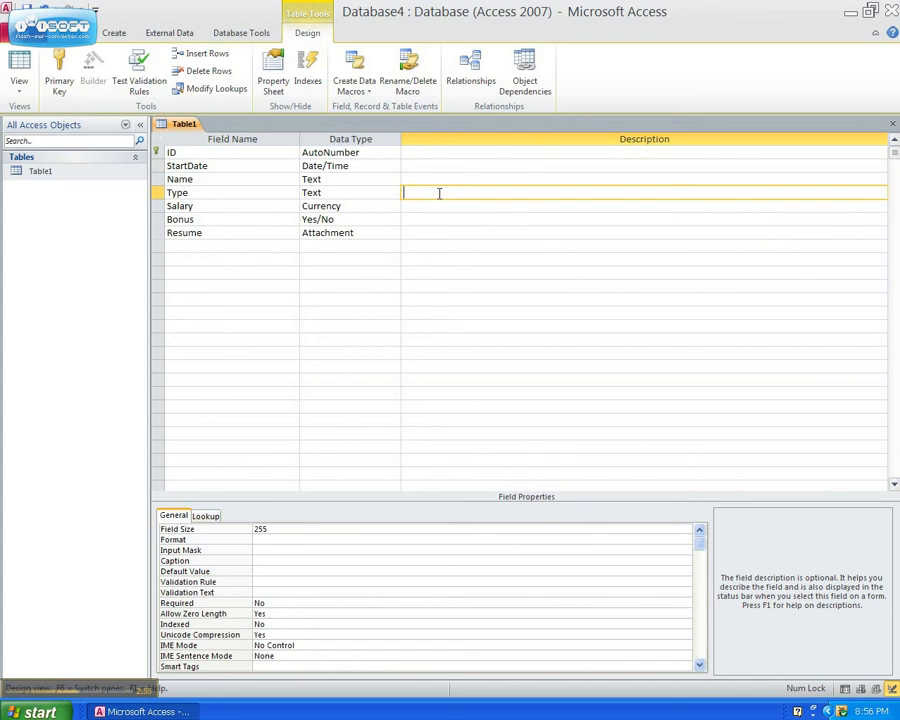
{"action": "type", "text": "Adjunct or Full time"}
{"action": "left_click", "coordinate": [370, 216]}
- Enter "Hourly rate" as the description of the Salary field
{"action": "left_click", "coordinate": [428, 205]}
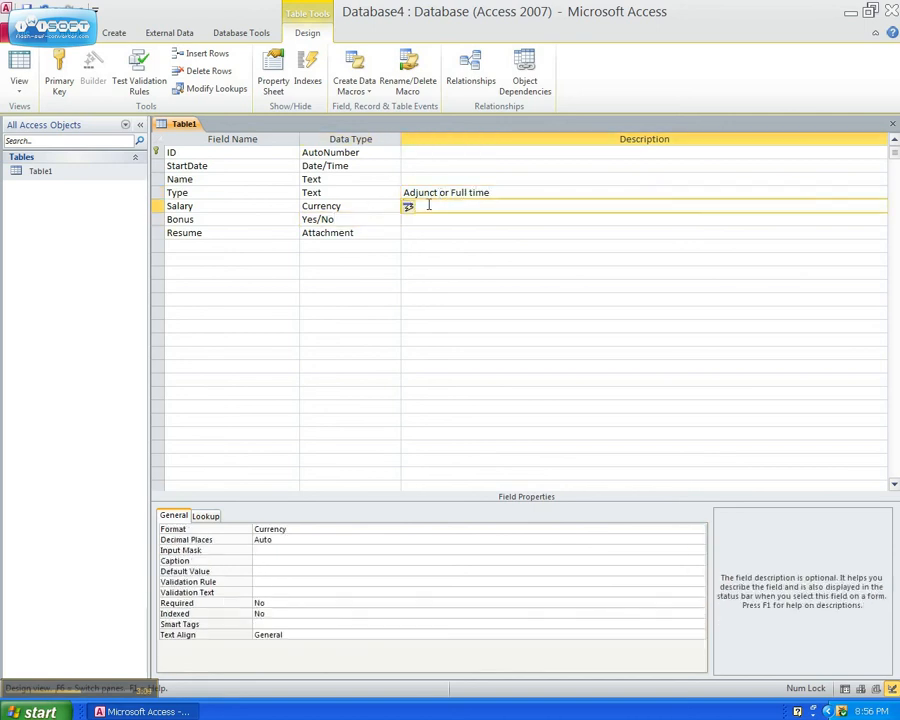
{"action": "type", "text": "Hourly rate"}
{"action": "left_click", "coordinate": [433, 217]}
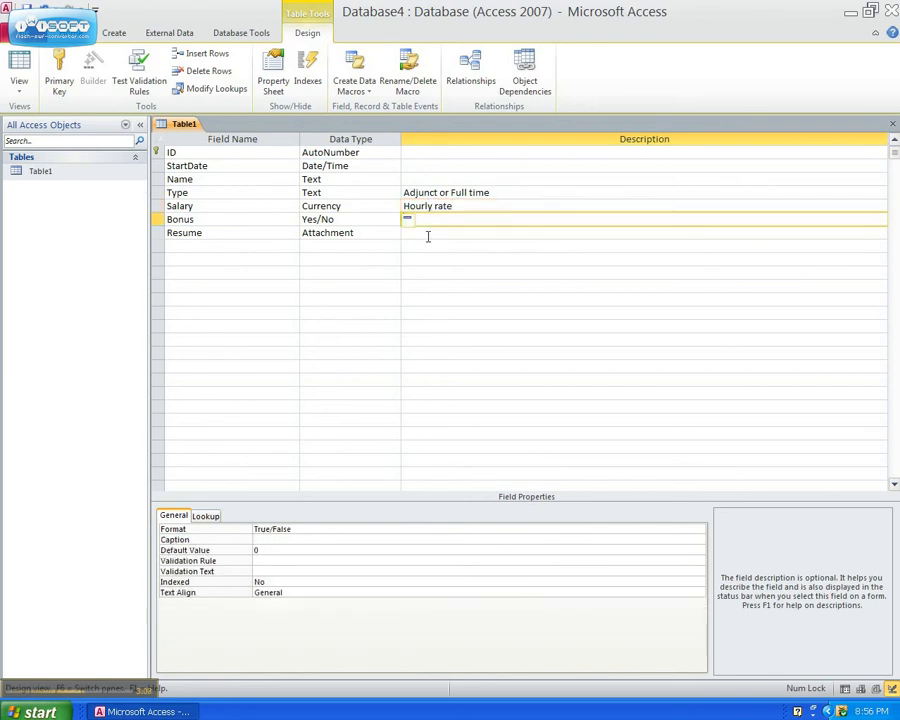
- Add a field named Numb below Resume with the Number data type
{"action": "left_click", "coordinate": [237, 248]}
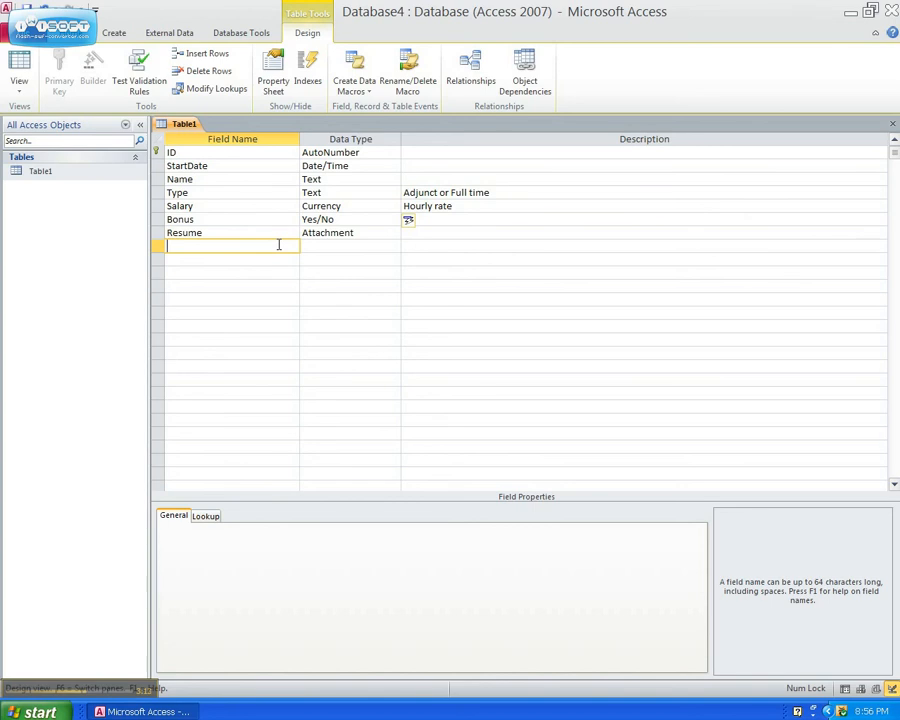
{"action": "type", "text": "Numb"}
{"action": "key", "text": "Tab"}
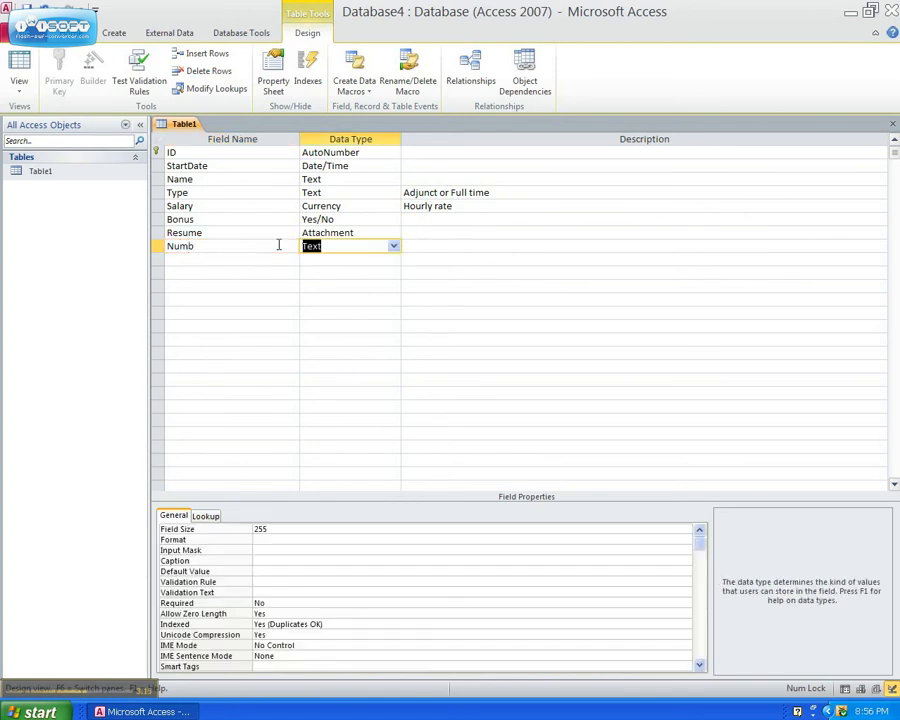
{"action": "type", "text": "Number"}
{"action": "key", "text": "Tab"}
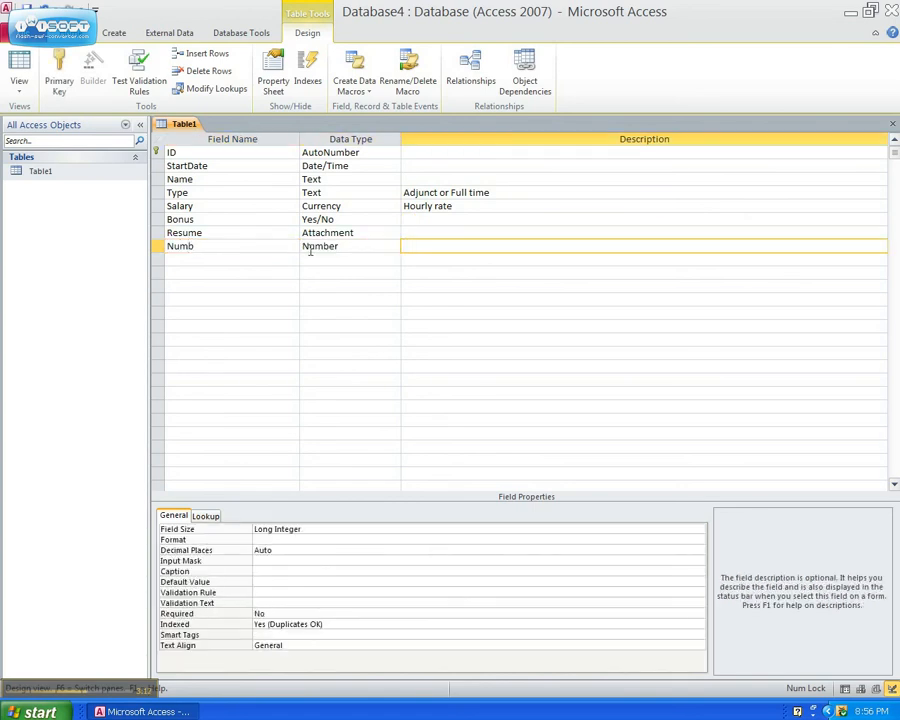
{"action": "left_click", "coordinate": [314, 246]}
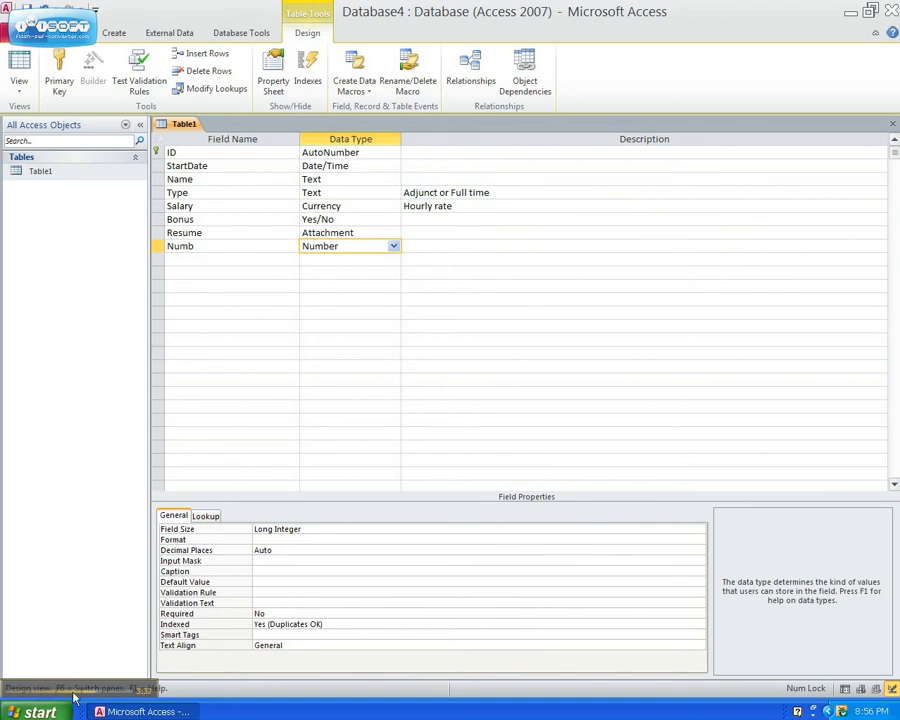
{"action": "mouse_move", "coordinate": [75, 693]}
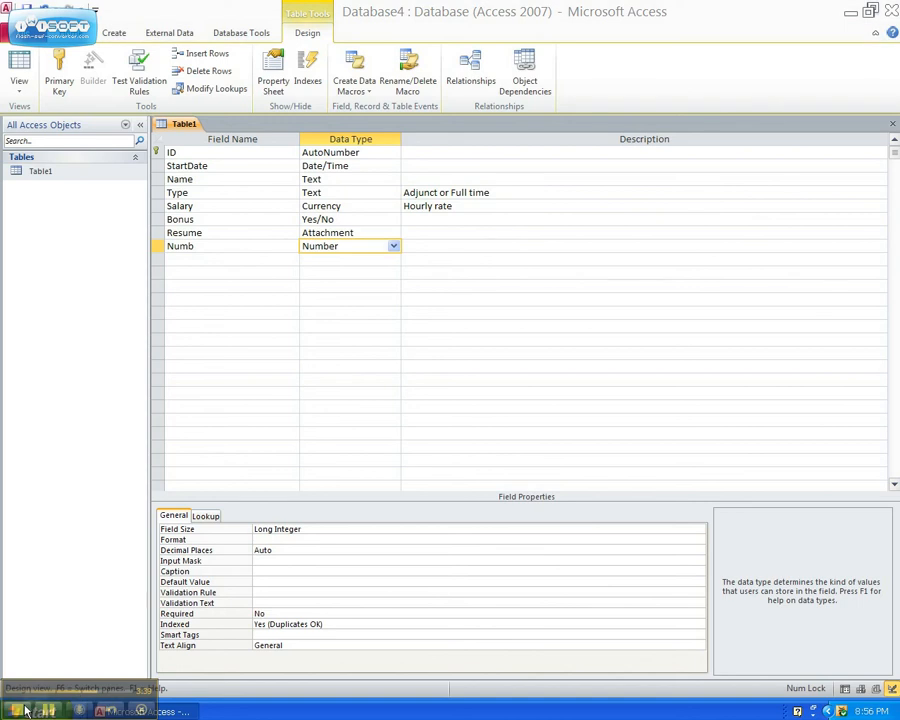